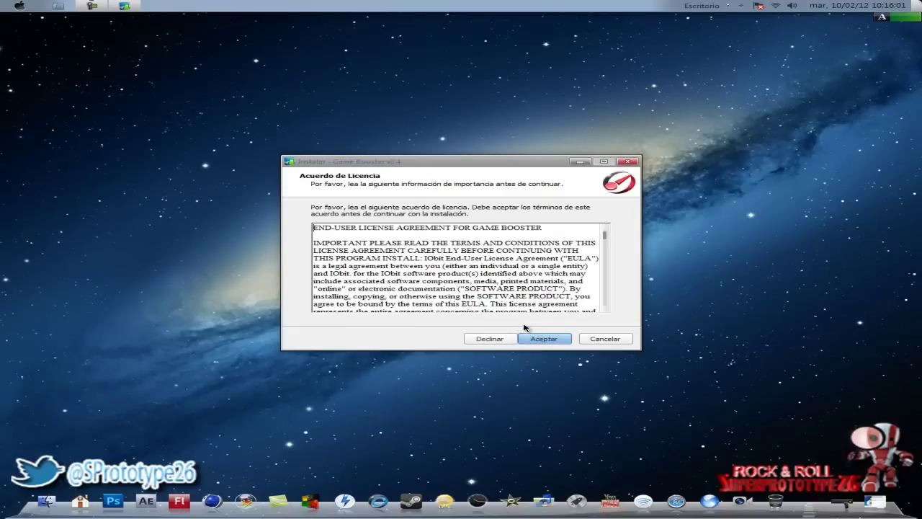
Step: Accept the license agreement and set the installation folder to F:\Game Booster 3 on the SOFTWARE drive
click(544, 339)
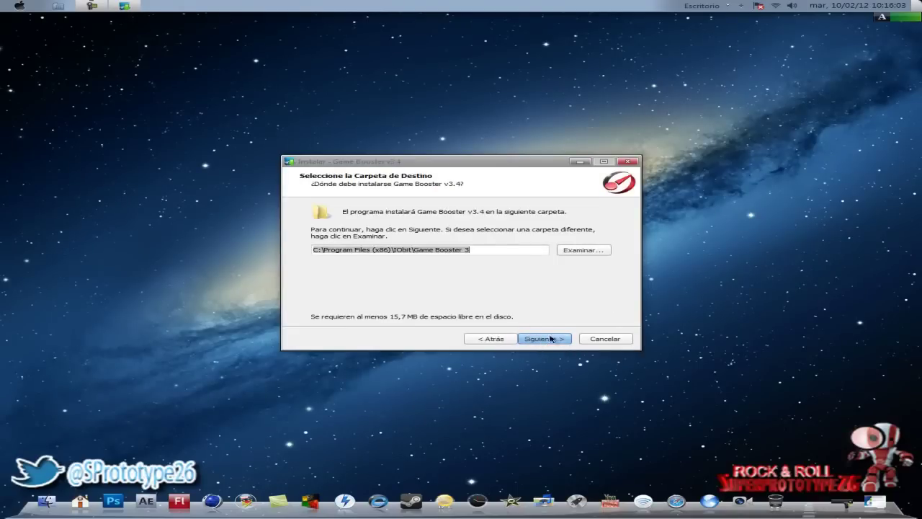
click(592, 250)
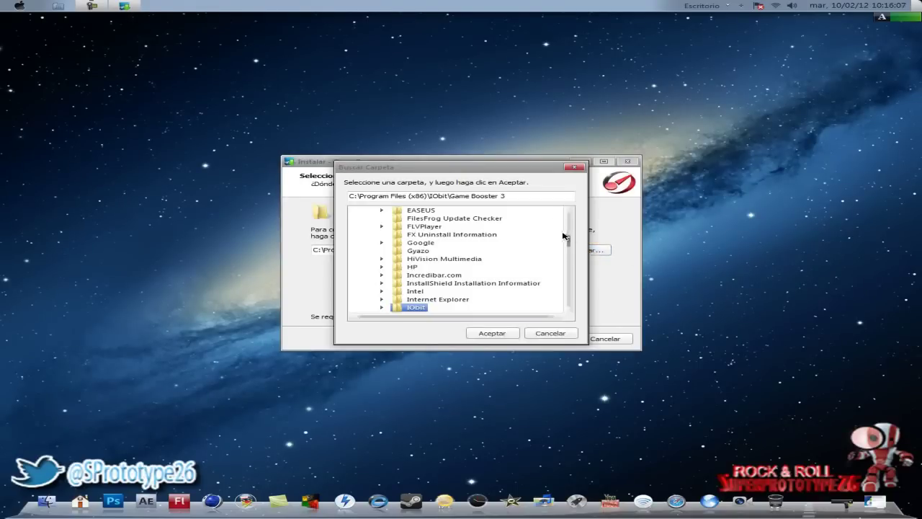
drag(570, 245, 573, 310)
click(401, 286)
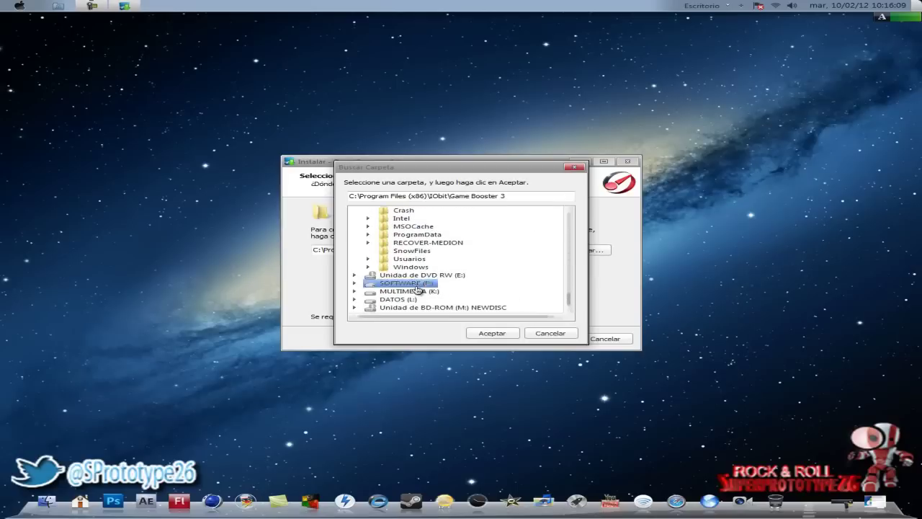
click(490, 333)
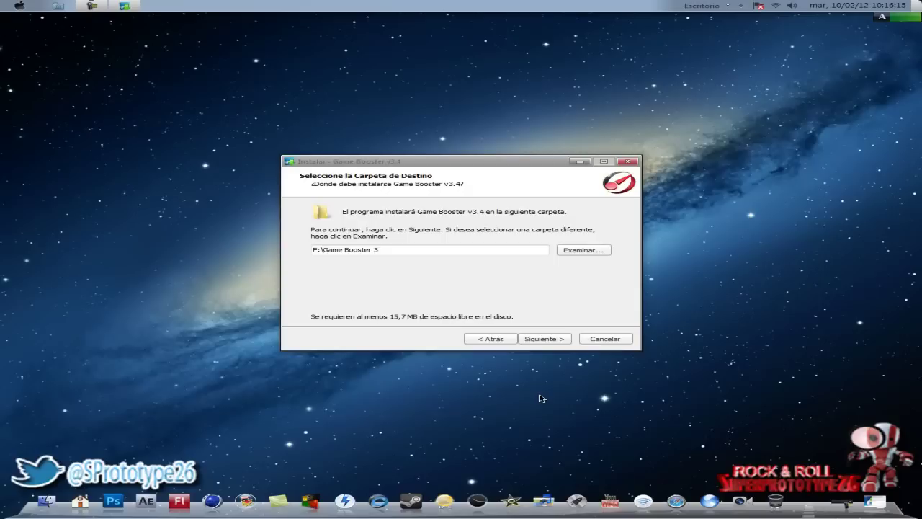
click(541, 338)
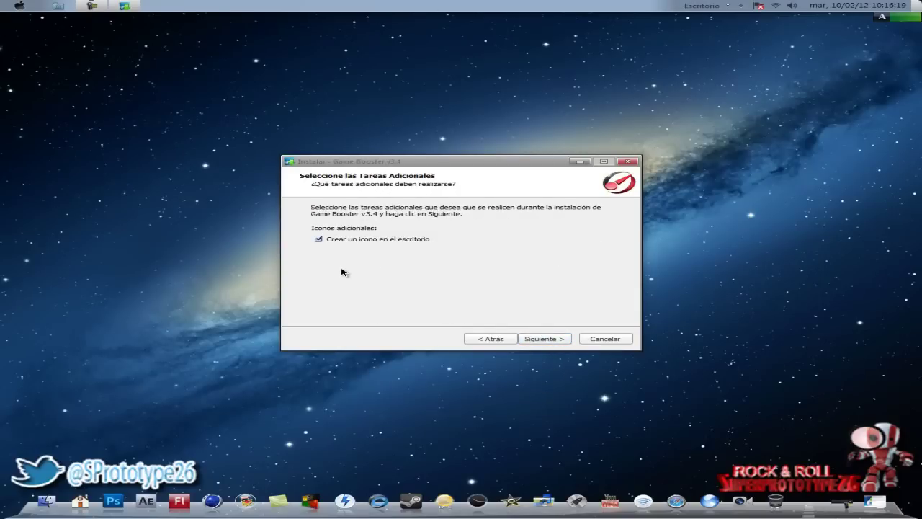
Step: Go through the desktop icon option, install Game Booster v3.4 and finish the setup with the program set to run
click(368, 243)
click(369, 242)
click(319, 239)
click(548, 338)
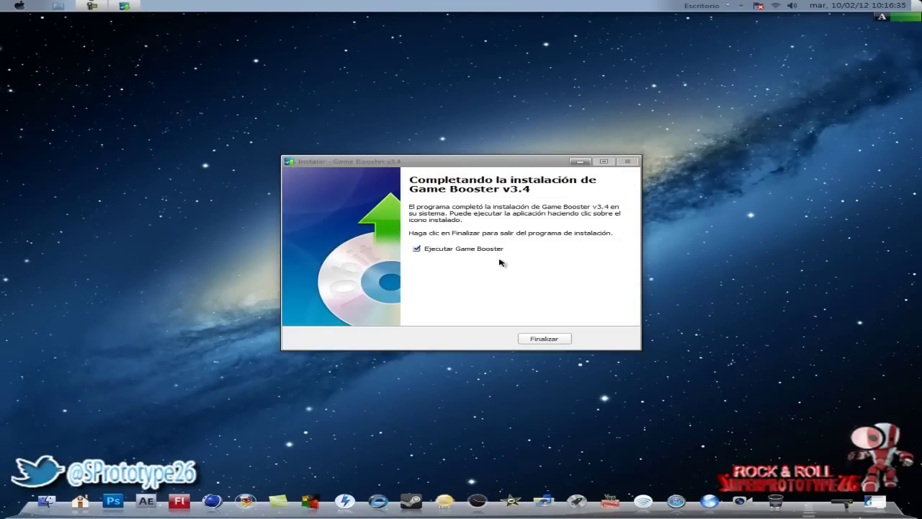
click(547, 340)
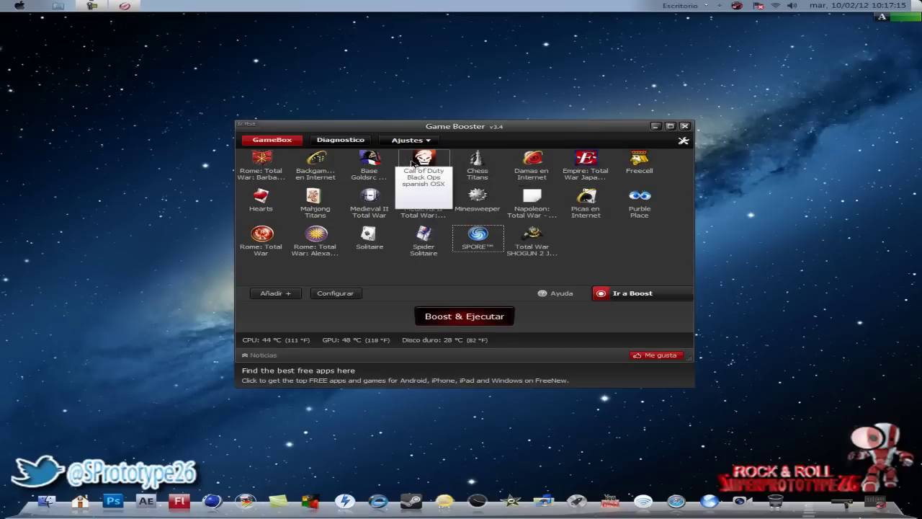
Step: Examine the available interface languages in the program options without changing the selection
click(684, 142)
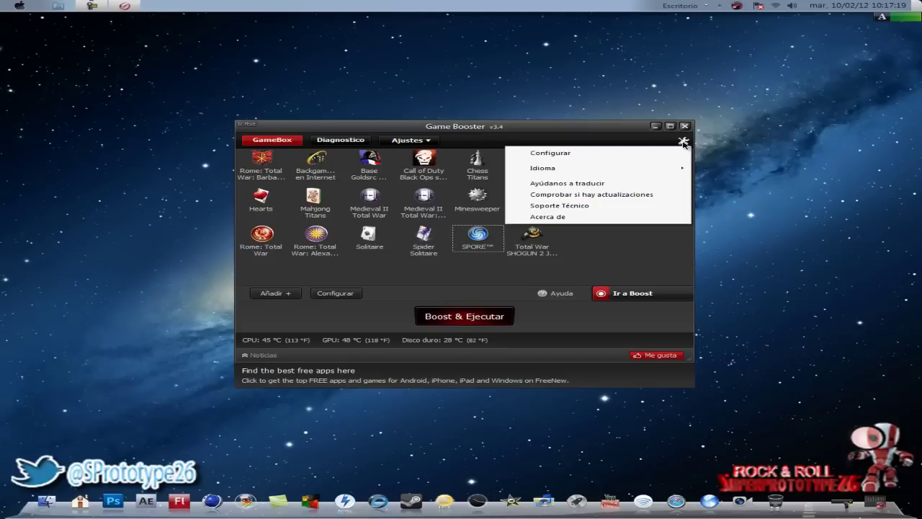
click(648, 144)
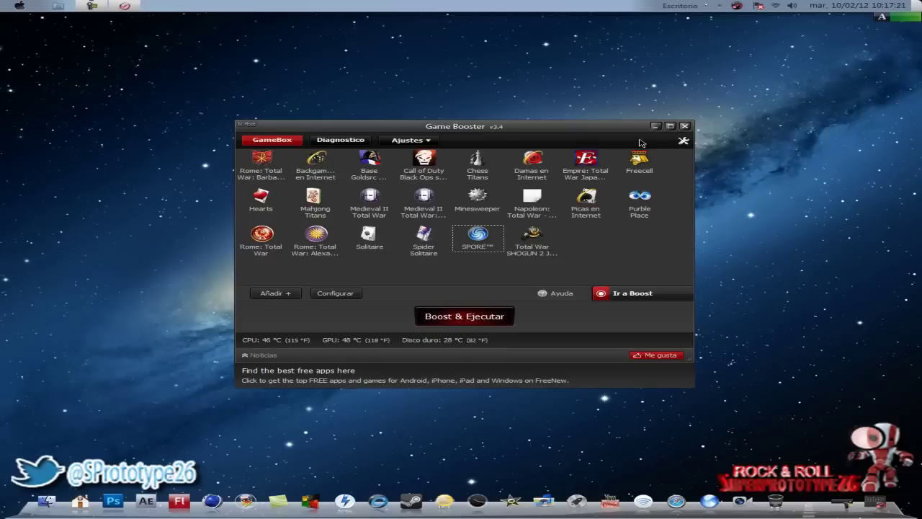
click(683, 142)
mouse_move(605, 172)
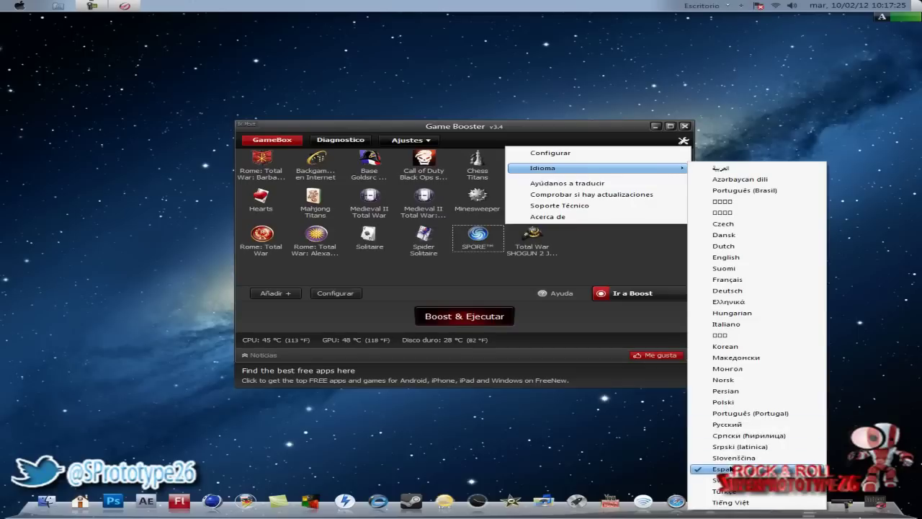
click(489, 143)
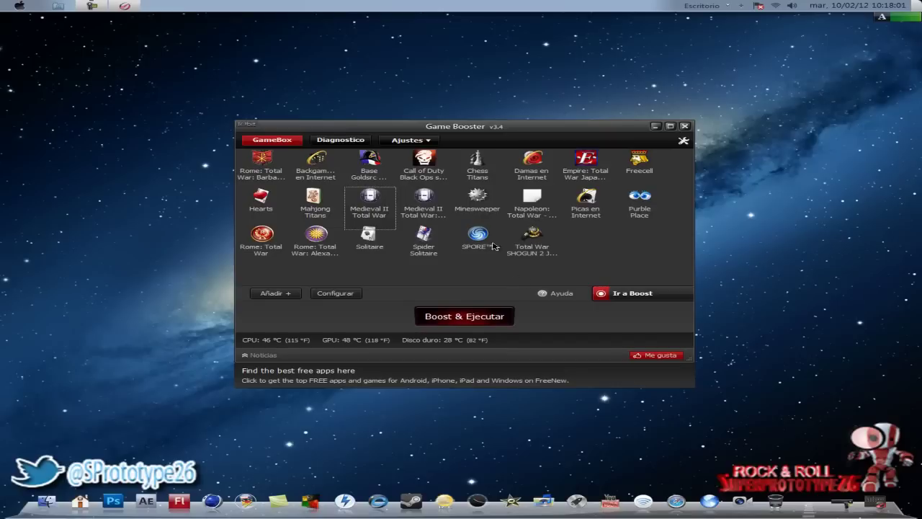
Step: Run the system diagnostic analysis and look through the generated report
click(344, 142)
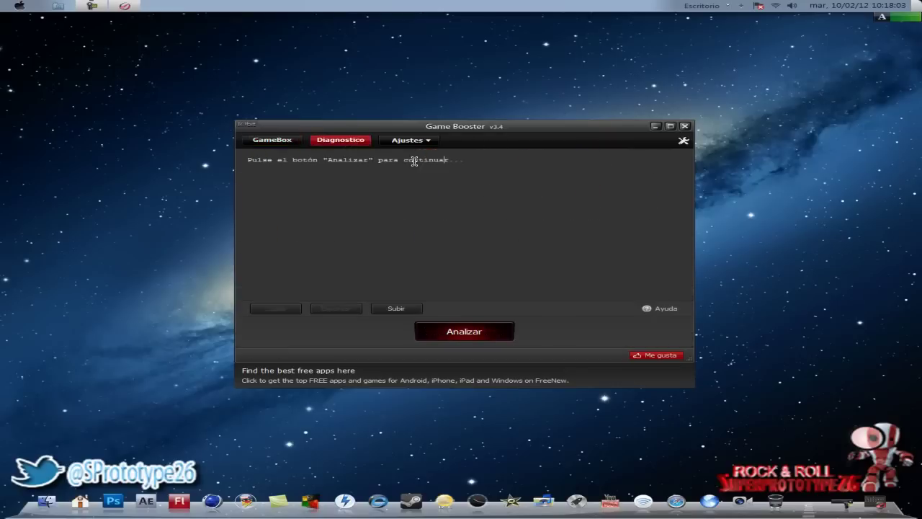
click(464, 331)
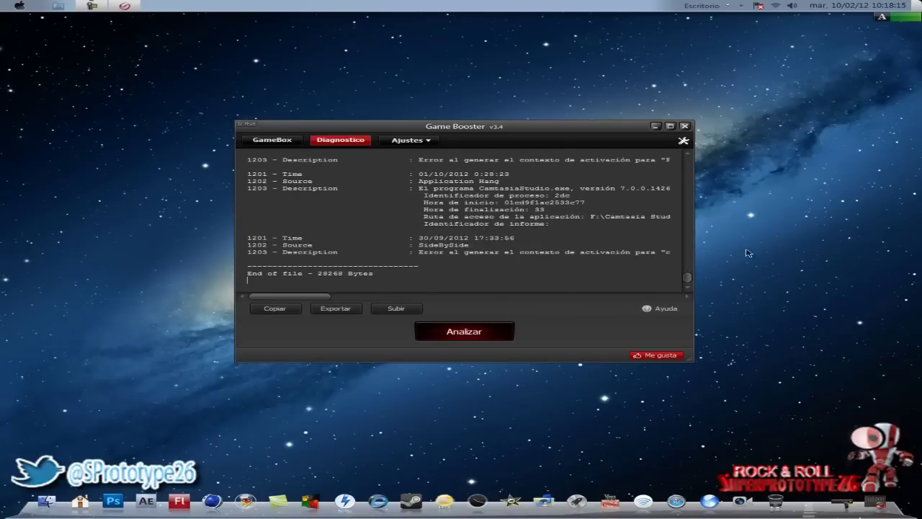
mouse_move(687, 279)
mouse_down()
mouse_move(715, 158)
mouse_move(688, 214)
mouse_move(691, 165)
mouse_move(681, 289)
mouse_up()
Step: Start a boost from the game list, review the processes proposed for closing, and cancel without applying
click(278, 143)
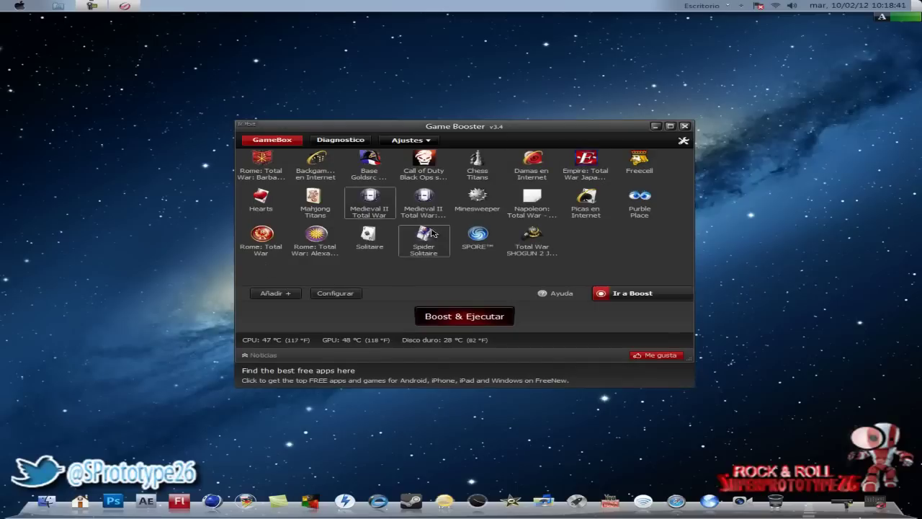
click(424, 314)
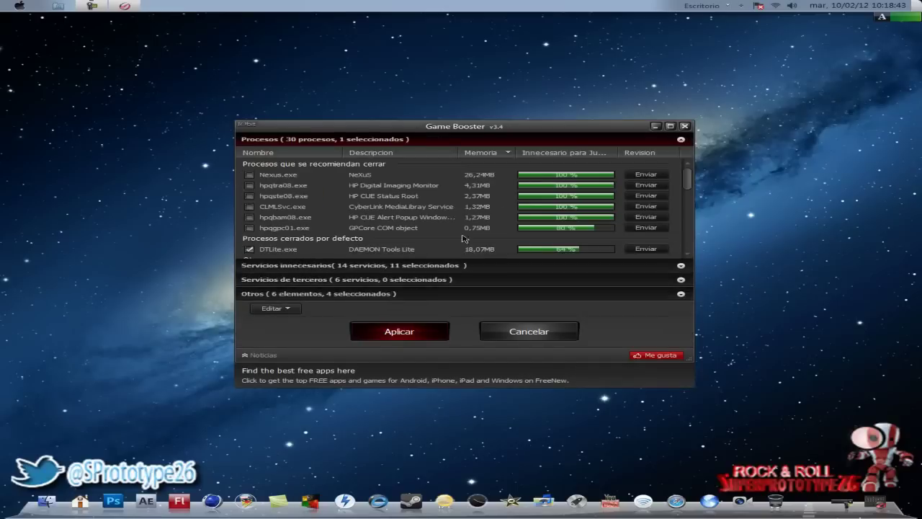
drag(684, 177, 653, 251)
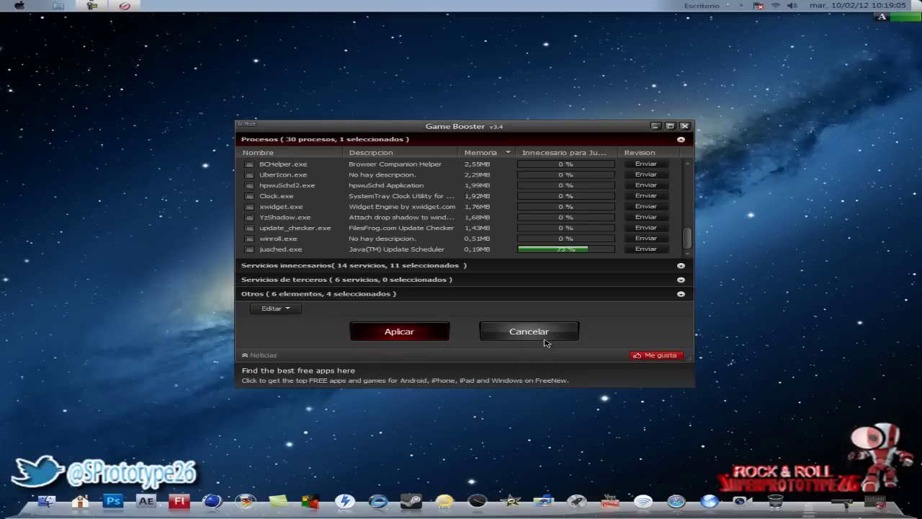
drag(688, 240, 668, 218)
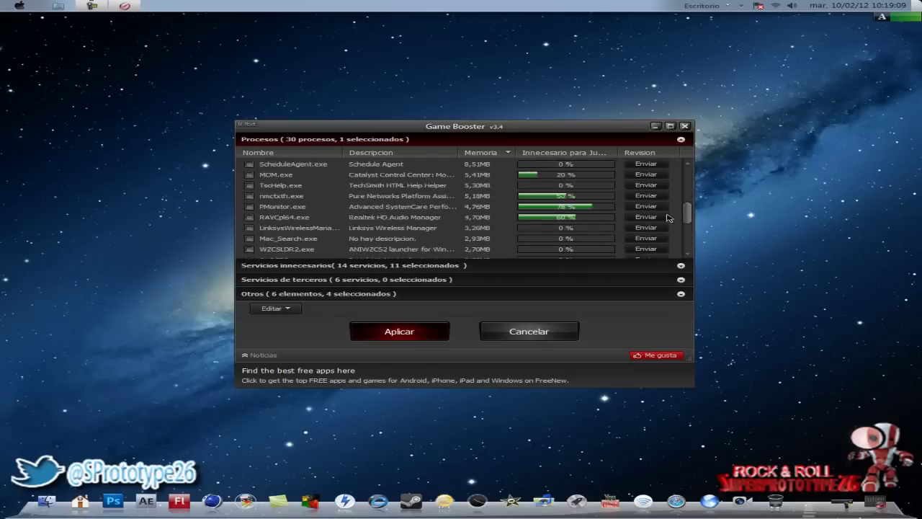
click(536, 332)
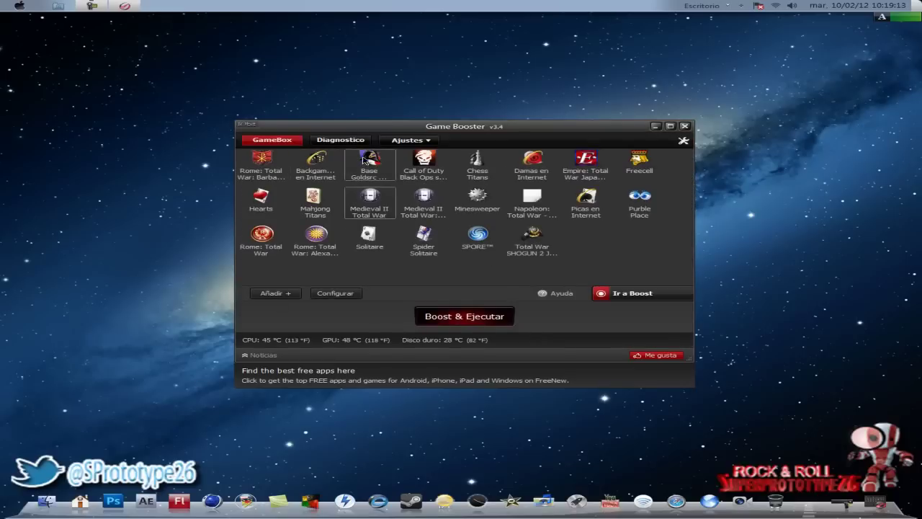
Step: Check the Tweaks settings for possible optimizations and check Drivers for available updates
click(409, 142)
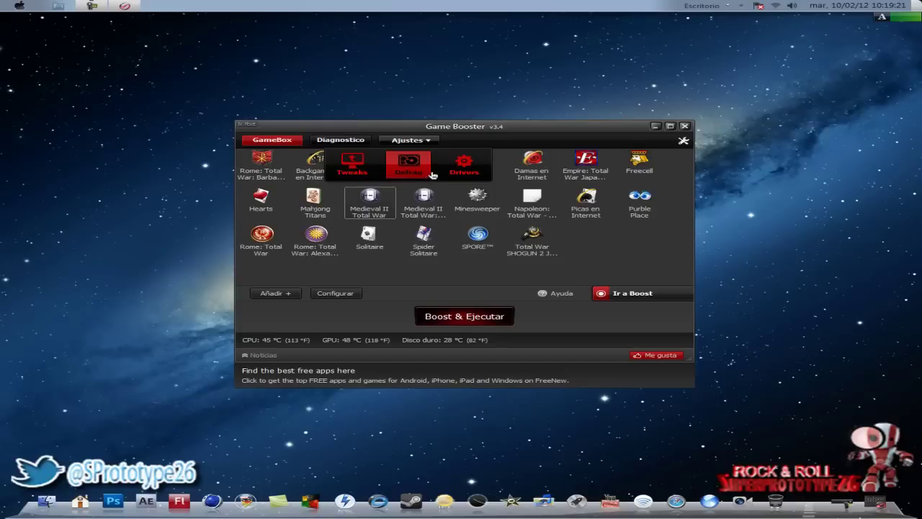
click(360, 167)
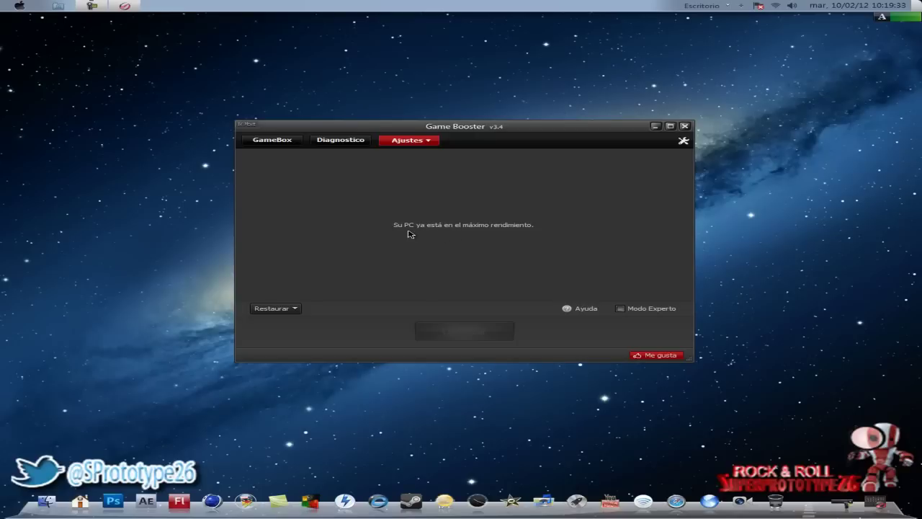
click(405, 142)
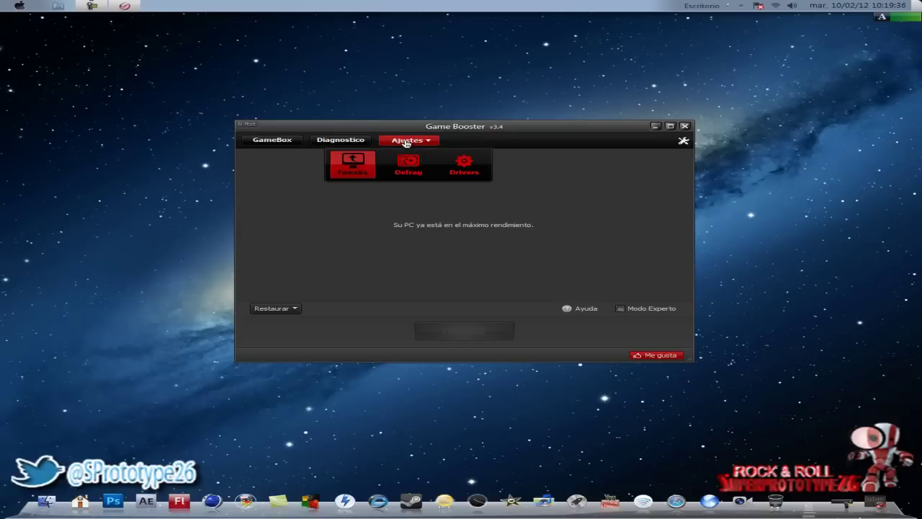
click(476, 174)
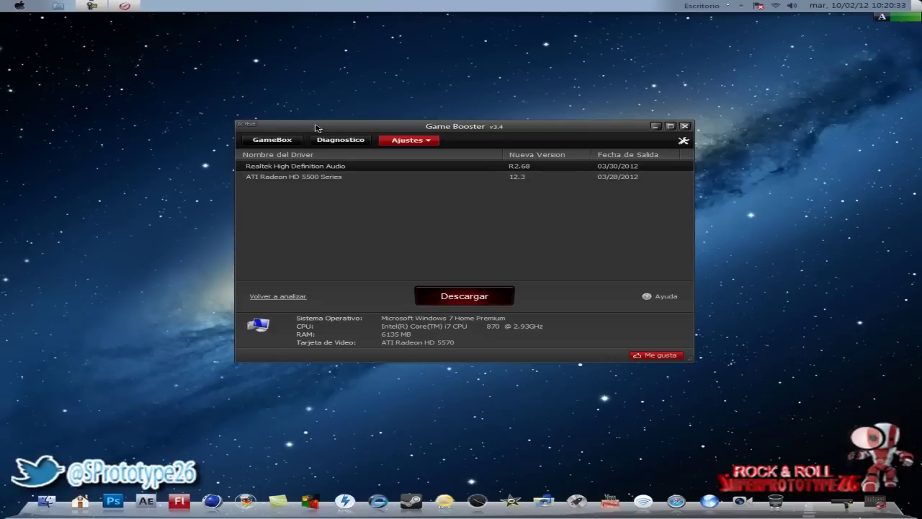
Step: Select Rome: Total War: Barbarian Invasion in the game list and minimize the program window
click(284, 143)
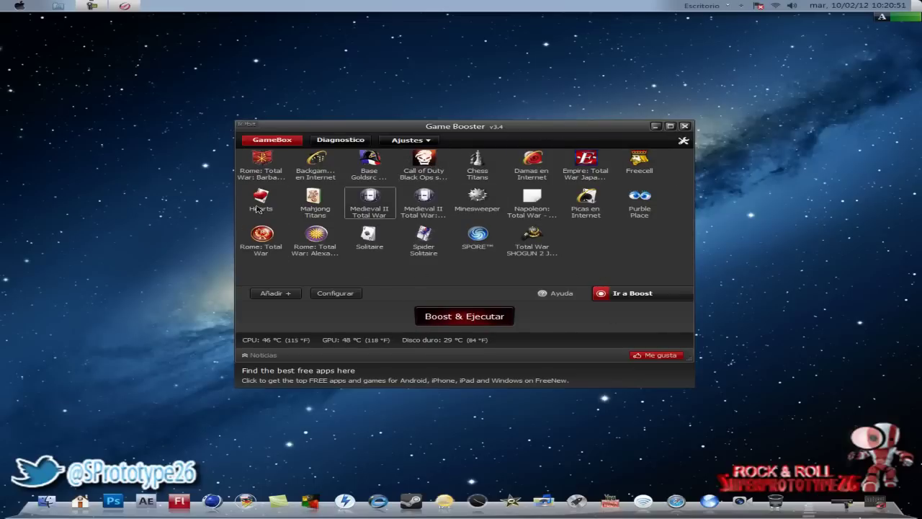
click(274, 172)
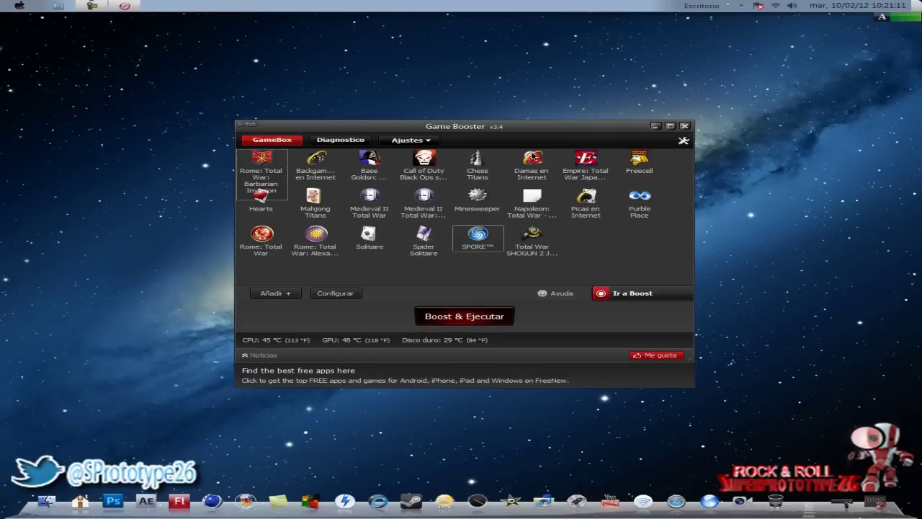
click(655, 127)
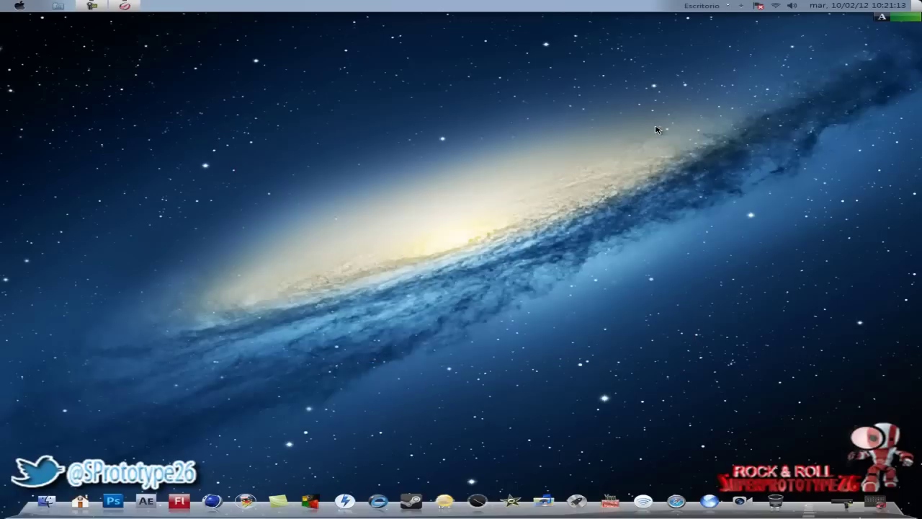